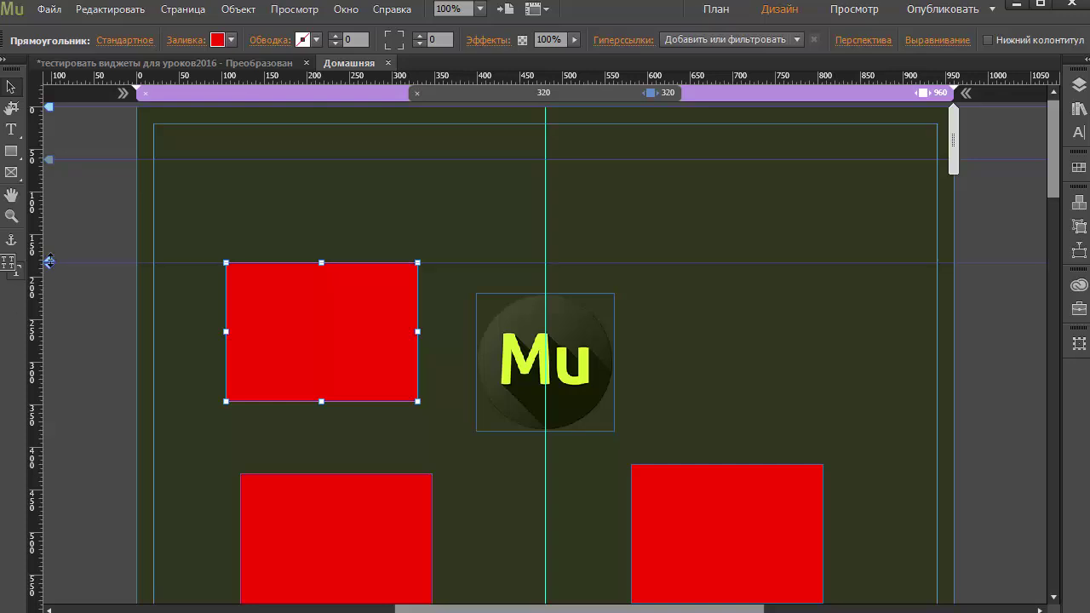
Step: Shift the upper red rectangle and everything below it up together to about 105 px, and check the vertical move handle on the other objects
left_click_drag(49, 262, 49, 196)
left_click(284, 445)
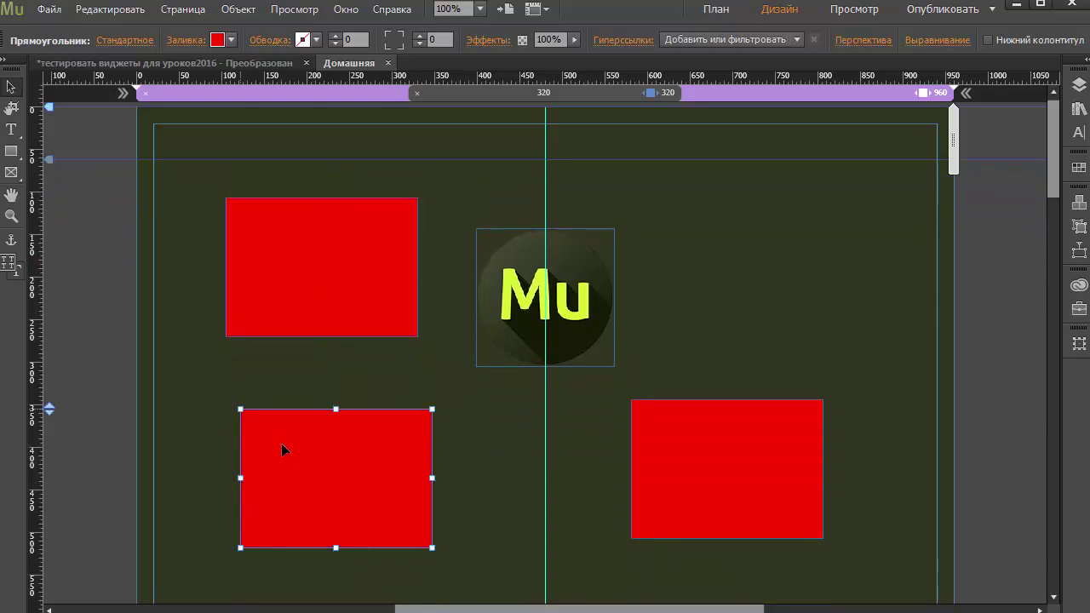
left_click(687, 449)
left_click(575, 308)
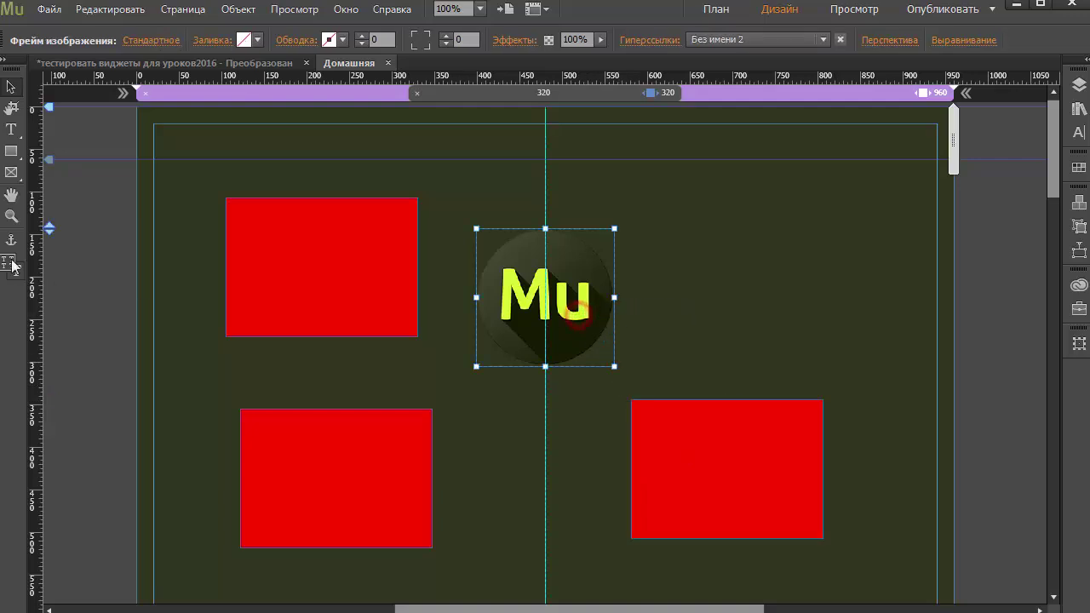
left_click(321, 453)
left_click(701, 457)
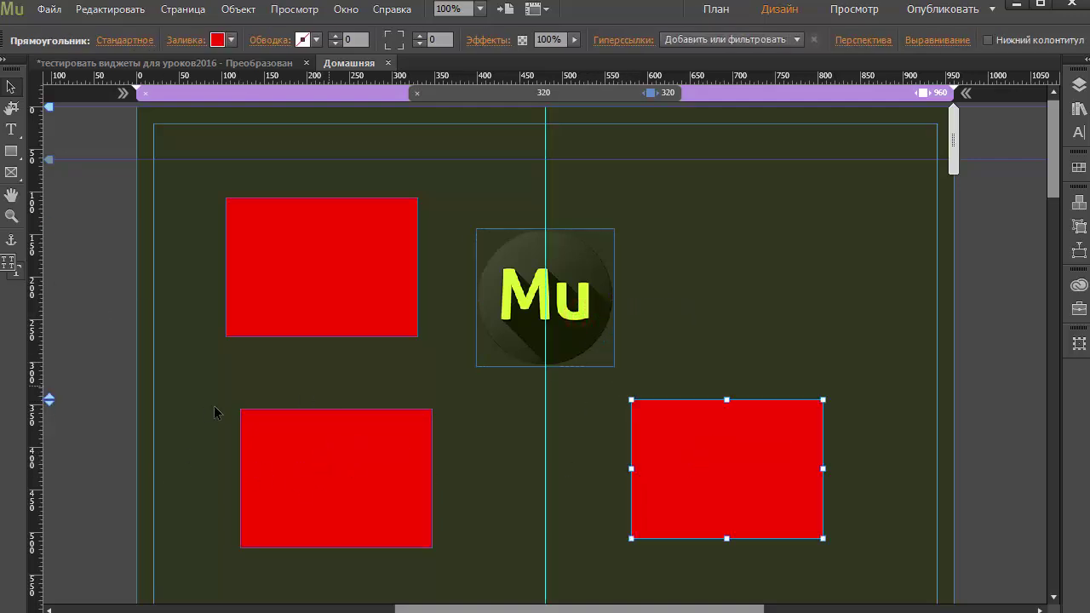
left_click(497, 277)
Step: Select the upper red rectangle and shift it down to about 155 px together with all objects below it
left_click(264, 282)
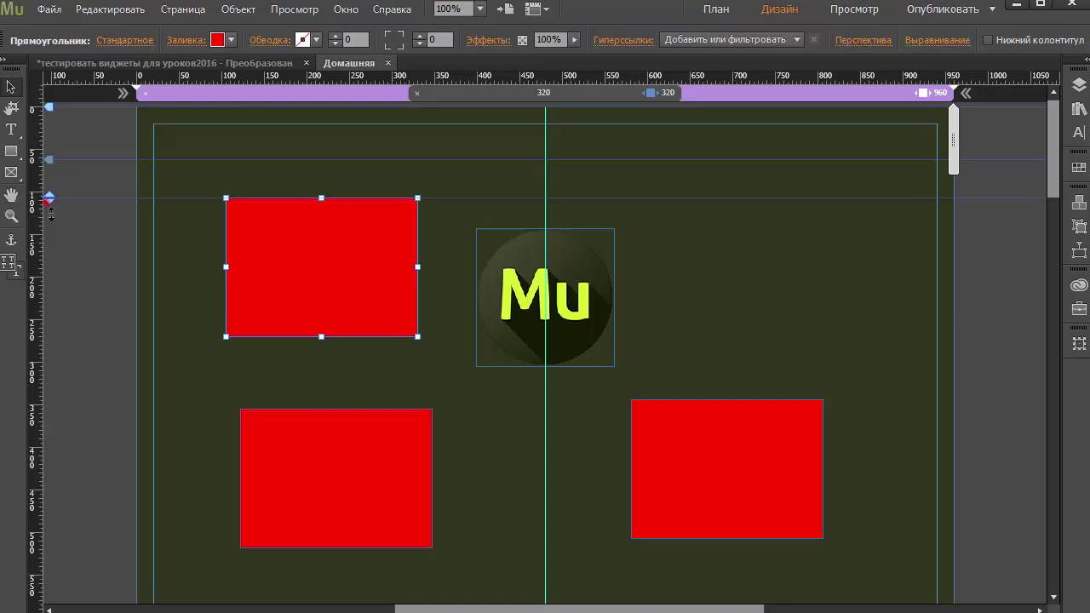
left_click_drag(48, 202, 48, 238)
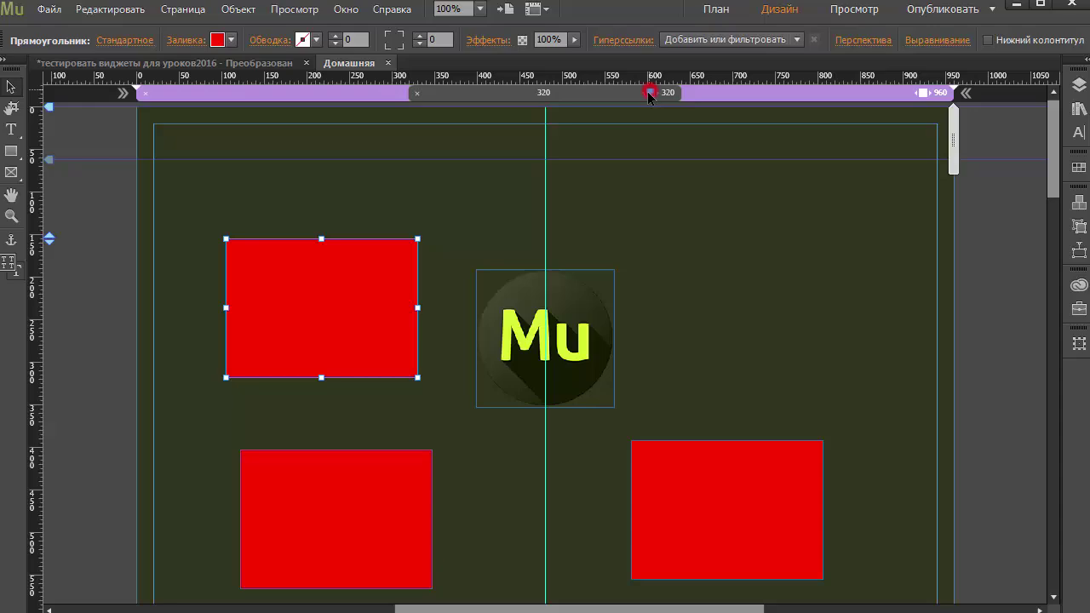
Step: Lower the 320 breakpoint's minimum page width to 200 px, narrow the page to that width and add a new breakpoint there
left_click(653, 91)
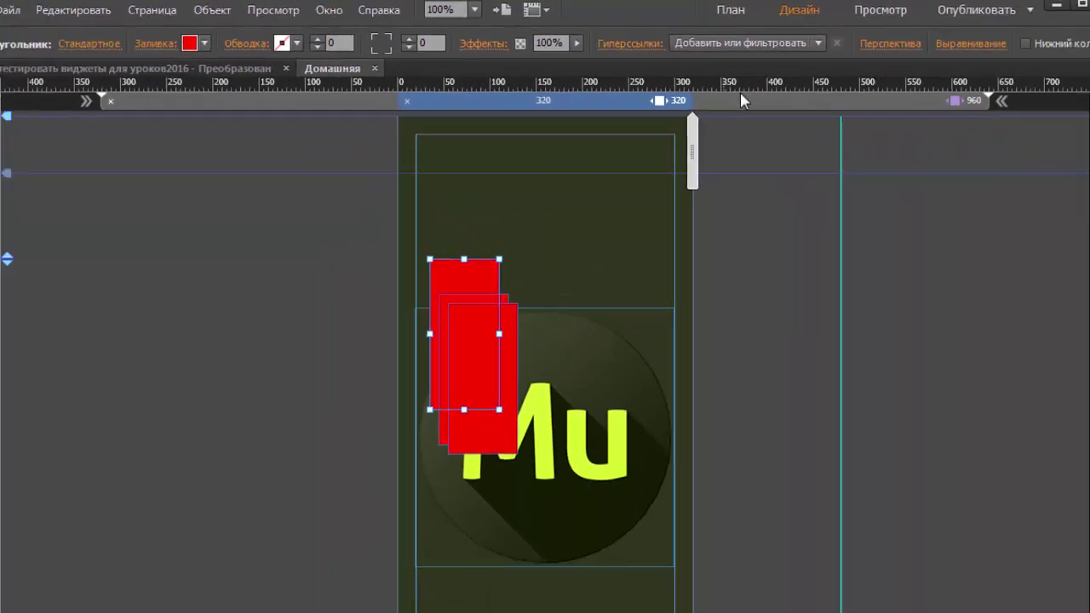
key("Escape")
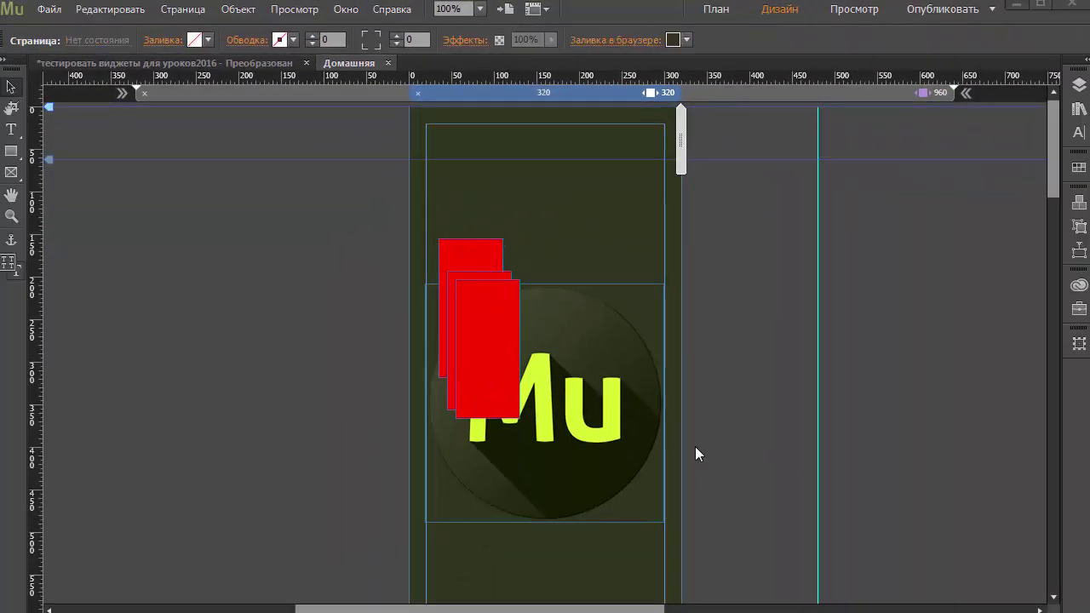
left_click(677, 98)
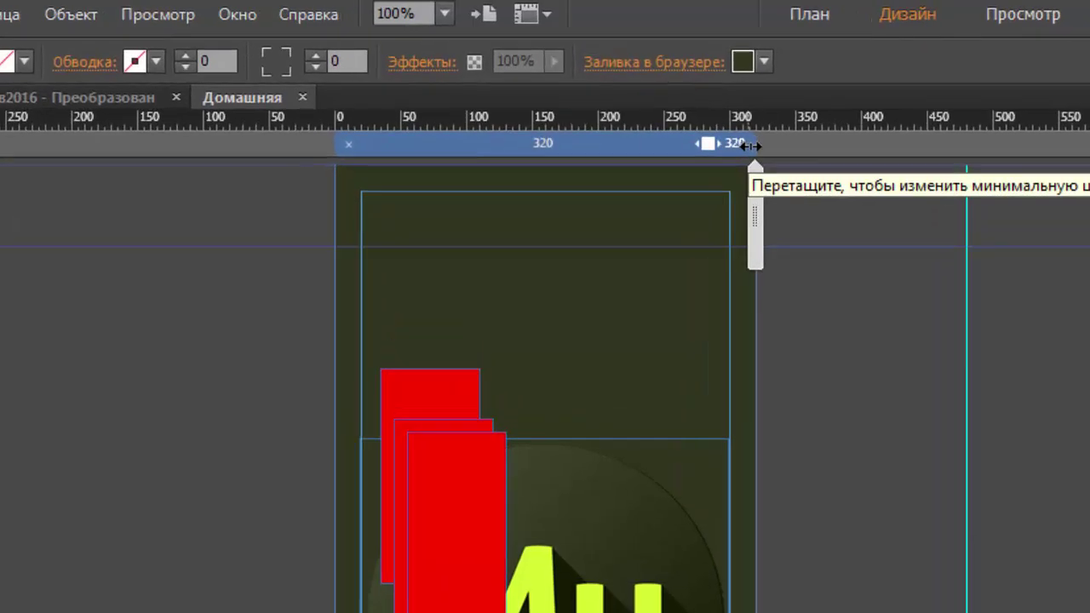
left_click_drag(749, 145, 673, 156)
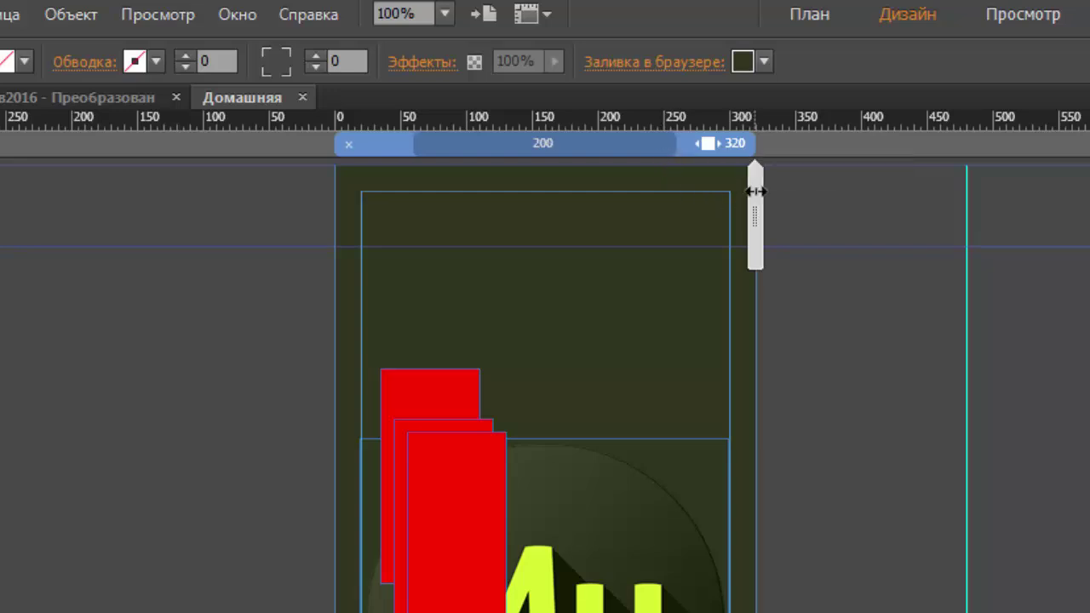
left_click_drag(755, 191, 680, 203)
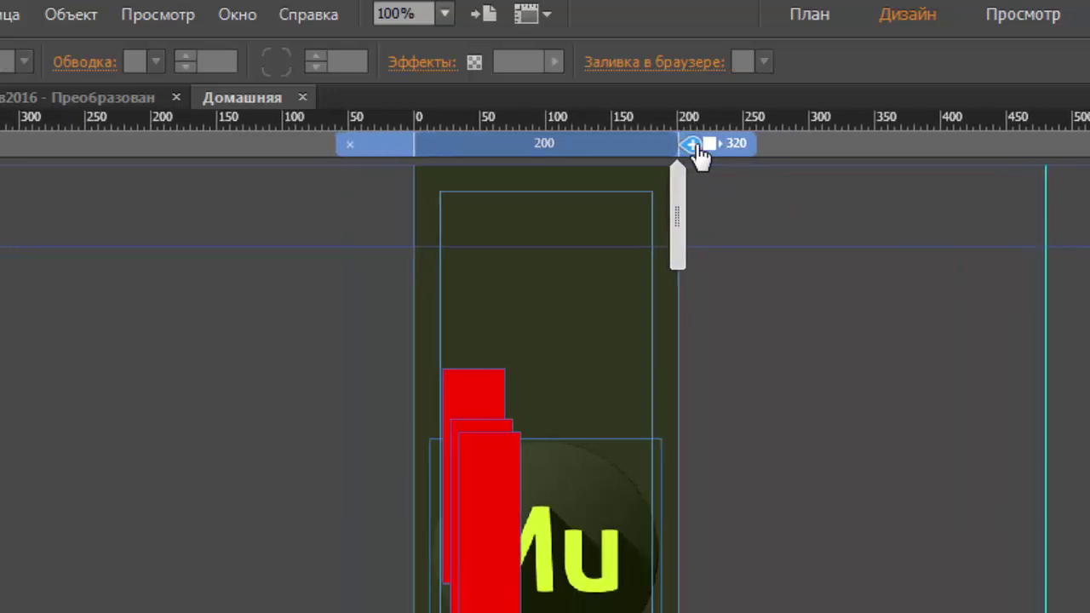
left_click(693, 144)
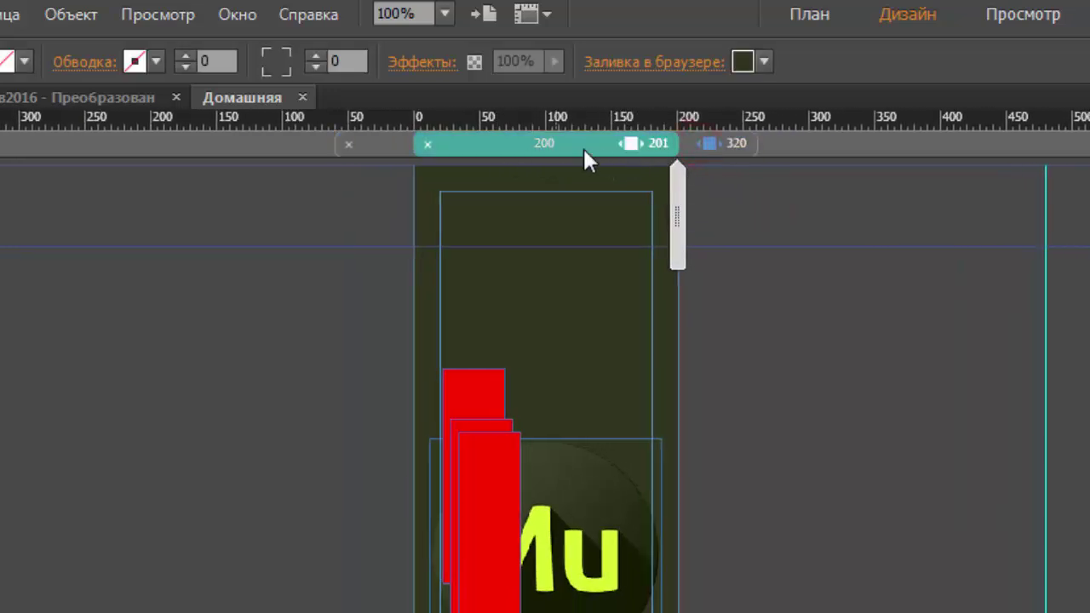
Step: Compare the layout at the 960 breakpoint with the 201 breakpoint, and delete the 201 breakpoint
left_click(713, 96)
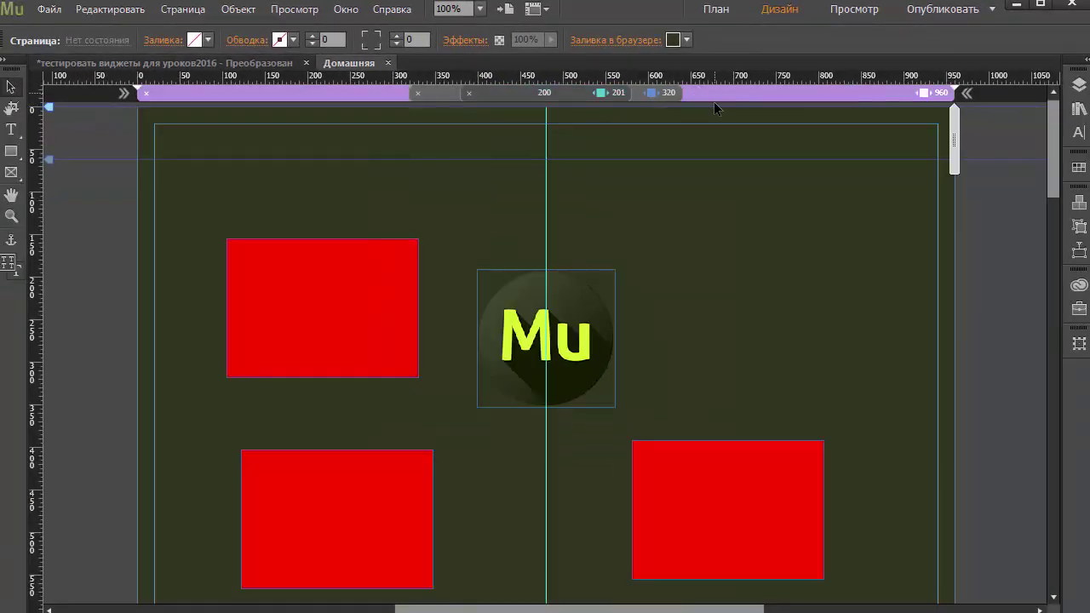
left_click(516, 90)
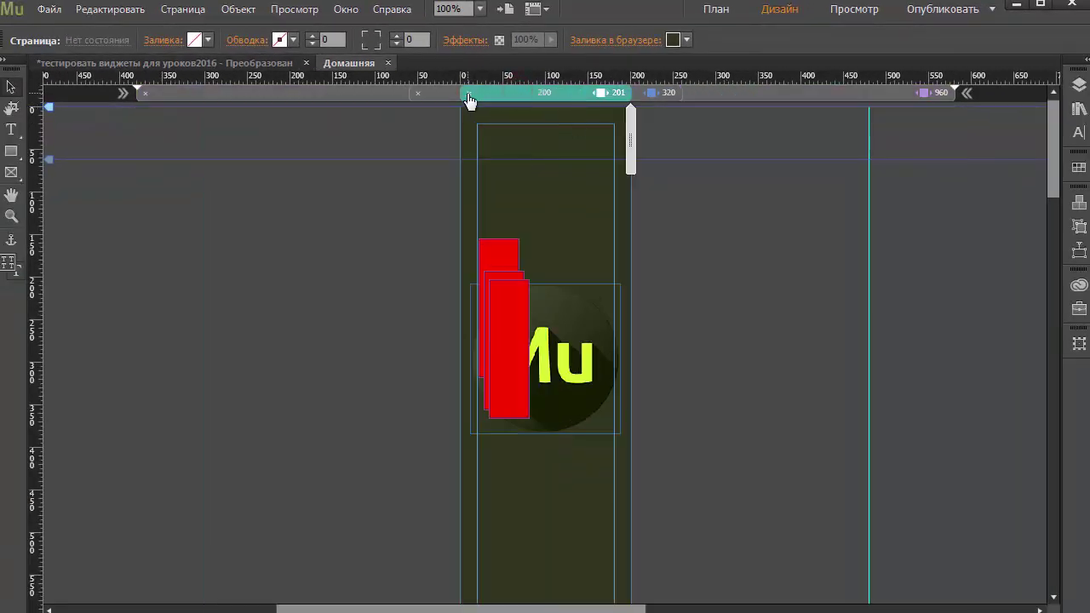
left_click(466, 93)
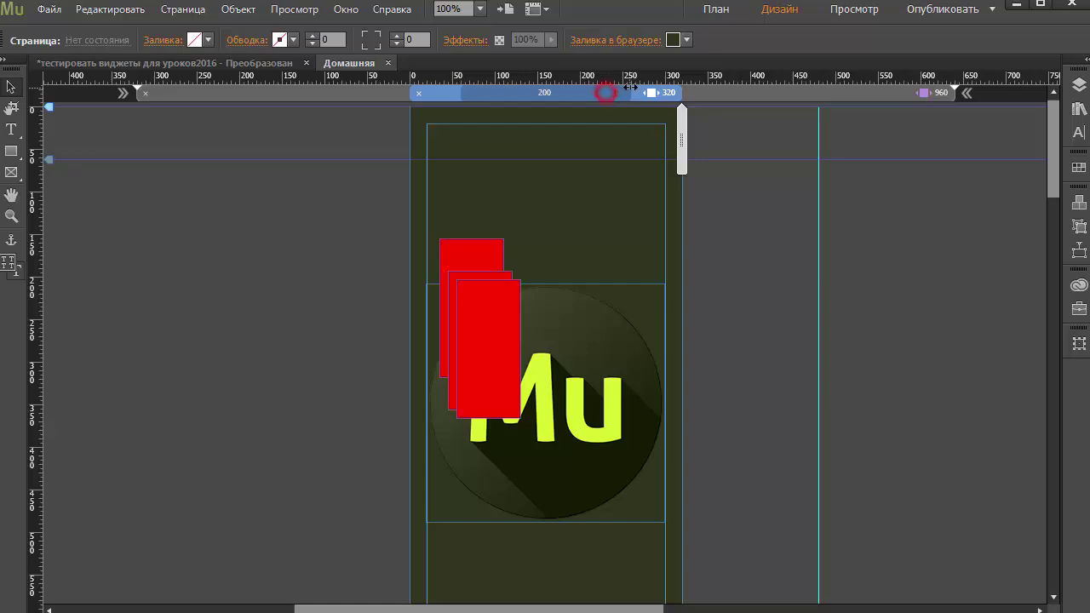
Step: Change the 960 breakpoint's width type to fixed (Постоянная ширина) in its breakpoint properties
left_click(690, 92)
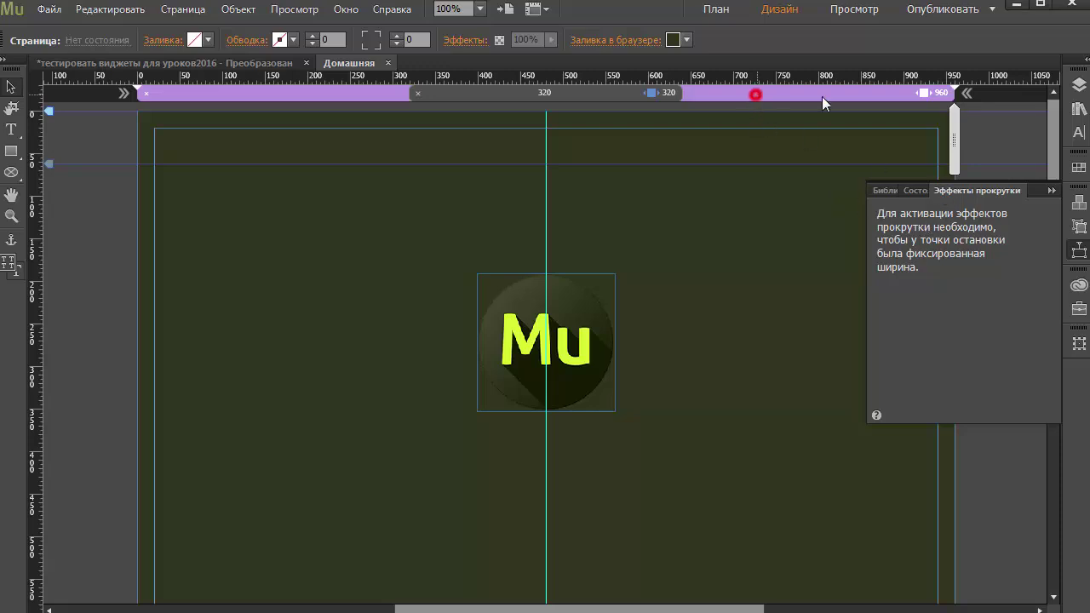
double_click(735, 91)
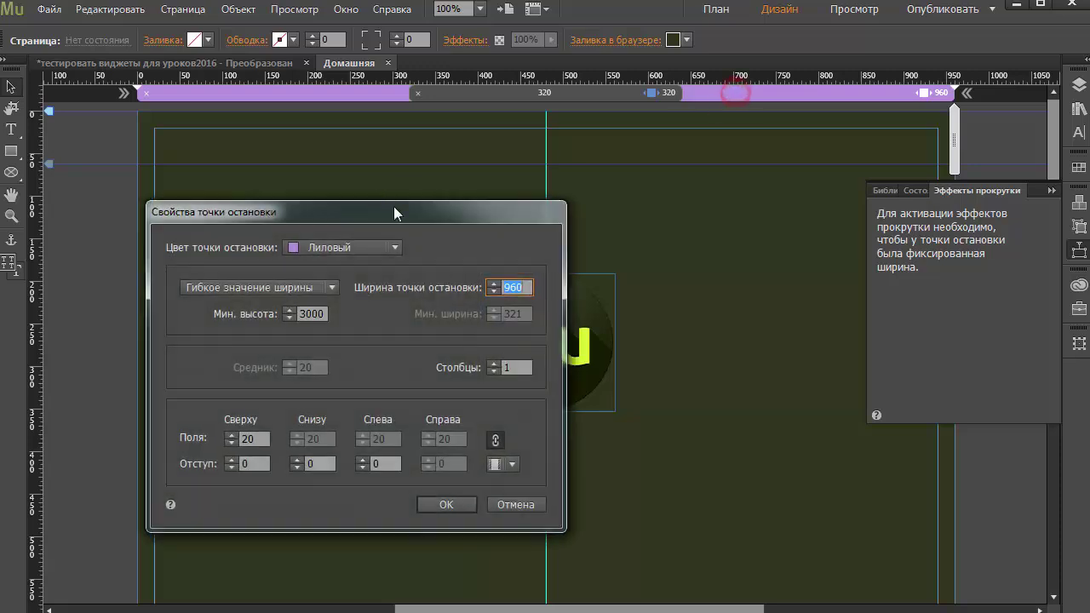
left_click_drag(393, 206, 565, 155)
left_click(423, 227)
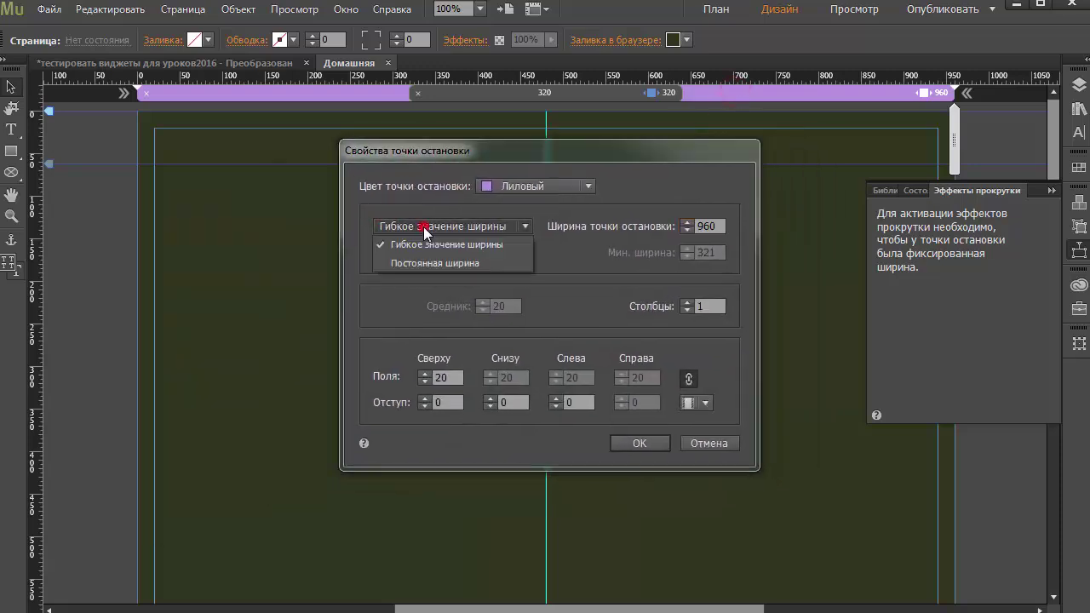
left_click(401, 264)
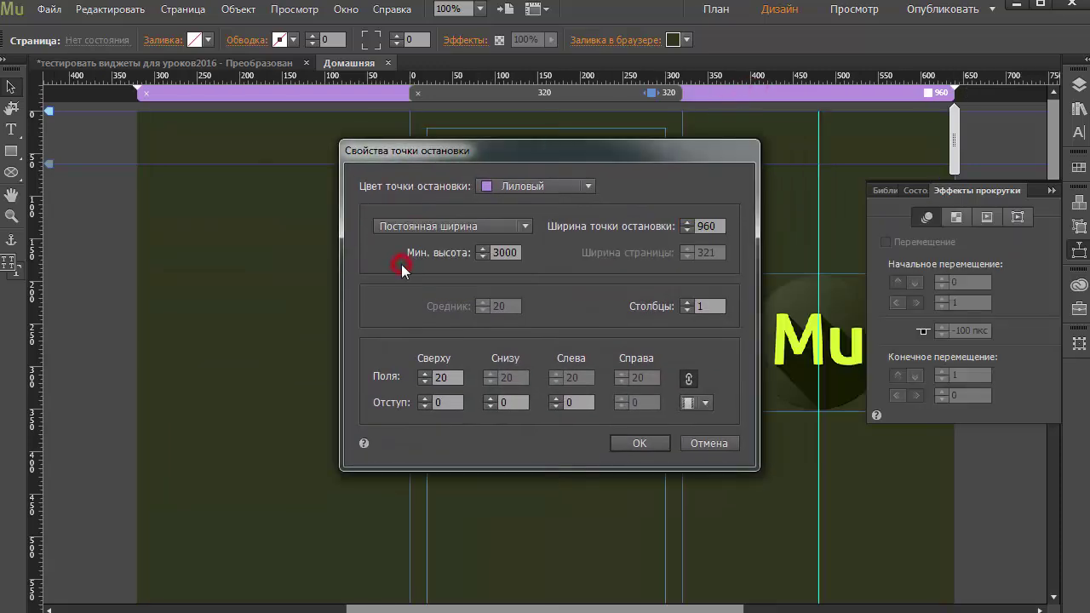
left_click(640, 443)
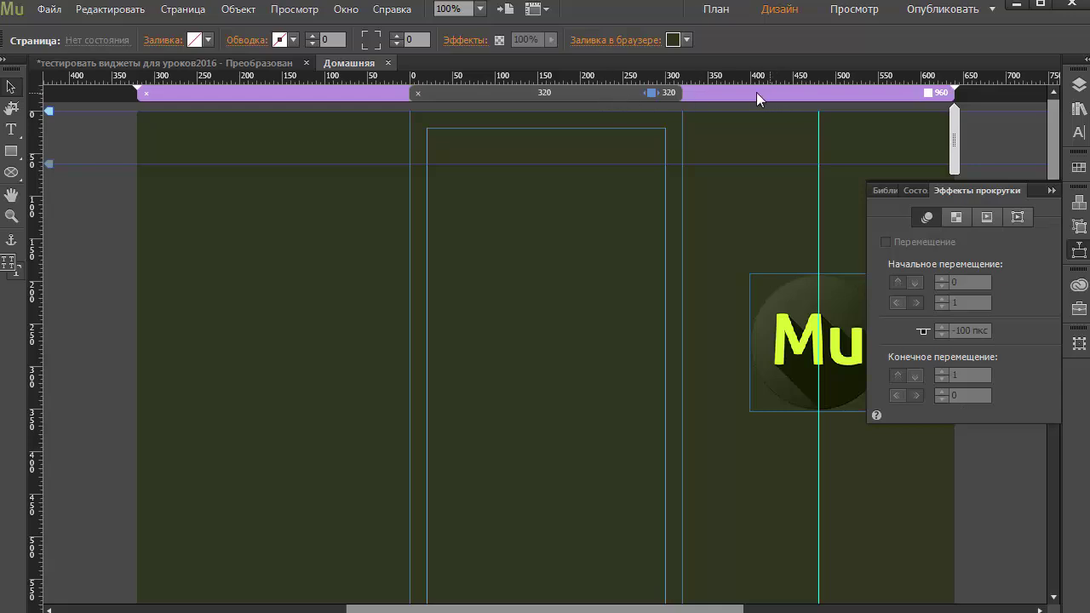
Step: Change the 320 breakpoint's width type to fixed (Постоянная ширина) in its breakpoint properties
left_click(590, 92)
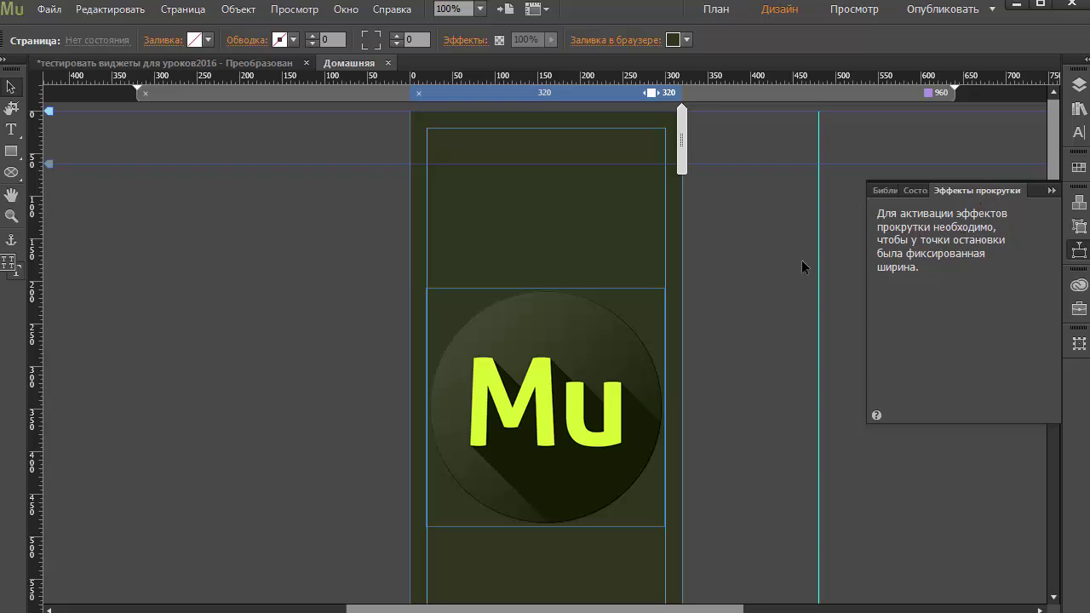
double_click(487, 92)
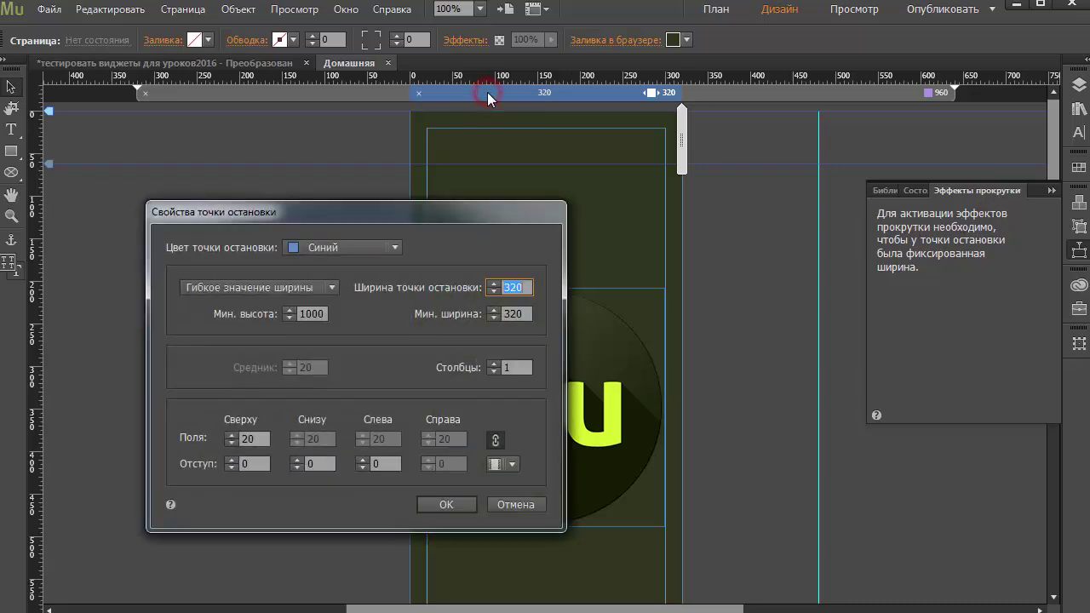
left_click_drag(409, 213, 593, 136)
left_click(429, 208)
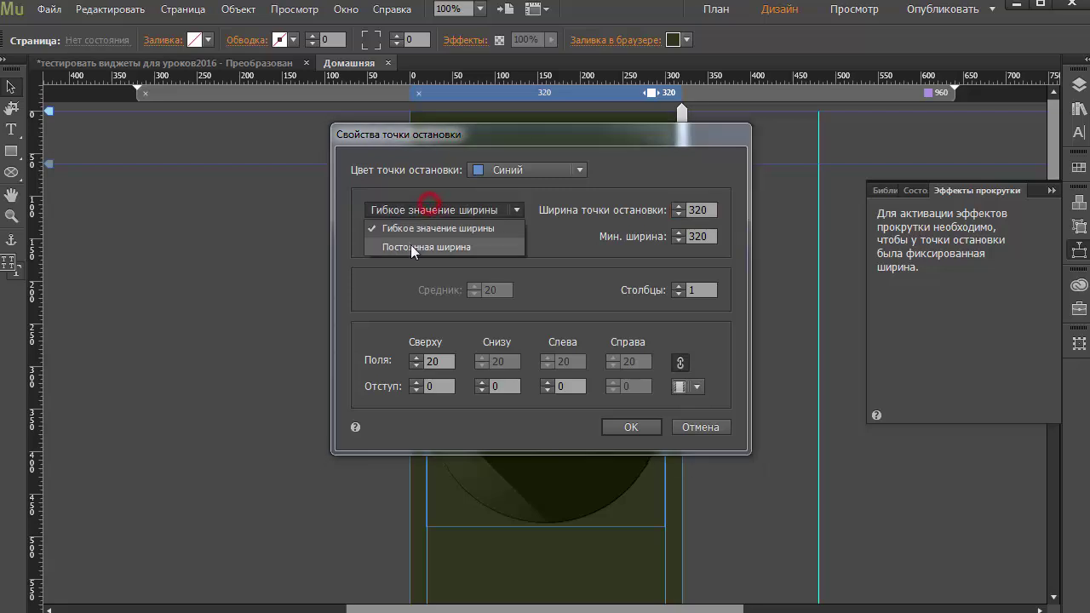
left_click(410, 245)
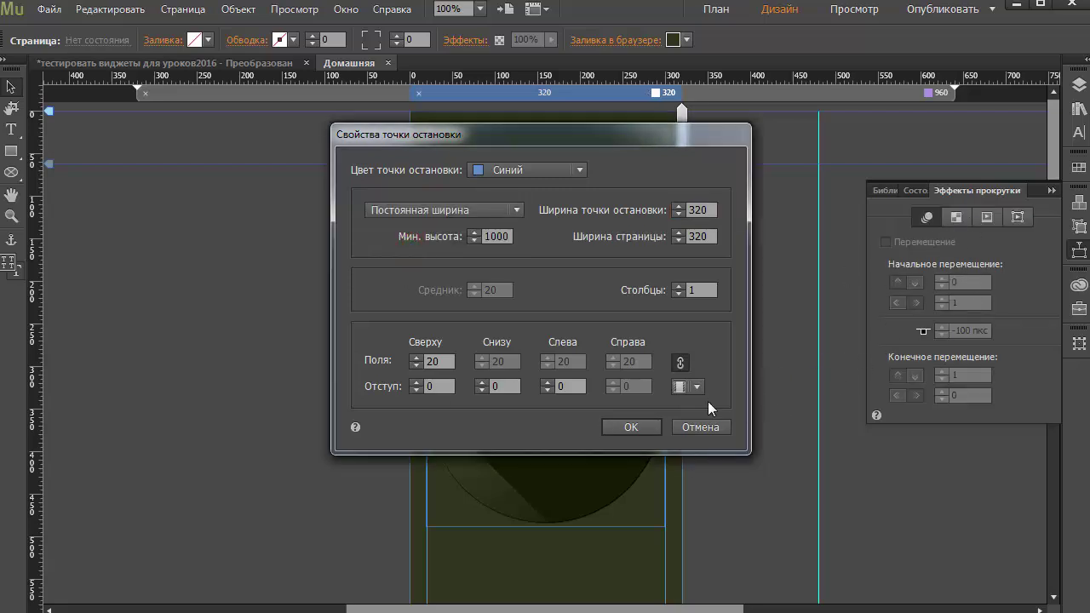
left_click(630, 428)
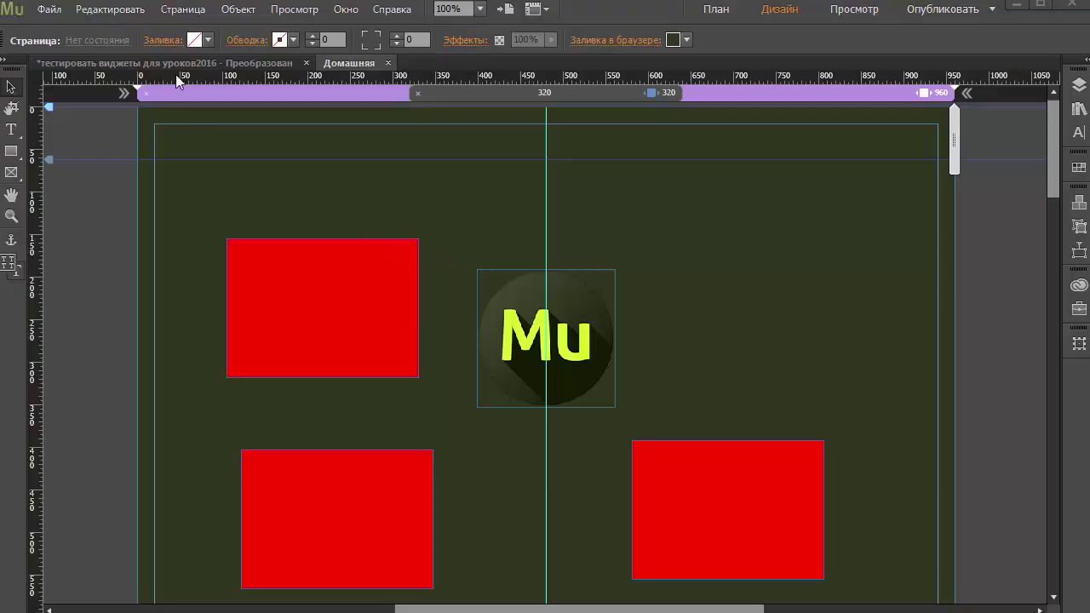
Step: Open the site plan and compare the horizontal and vertical site map displays, finishing on the vertical one
left_click(177, 63)
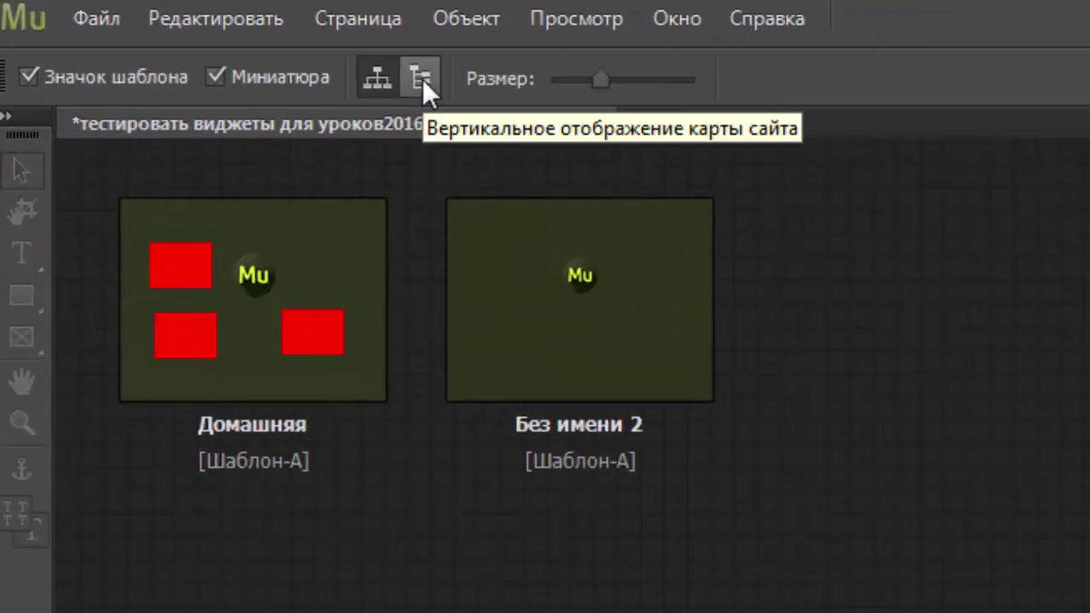
left_click(377, 78)
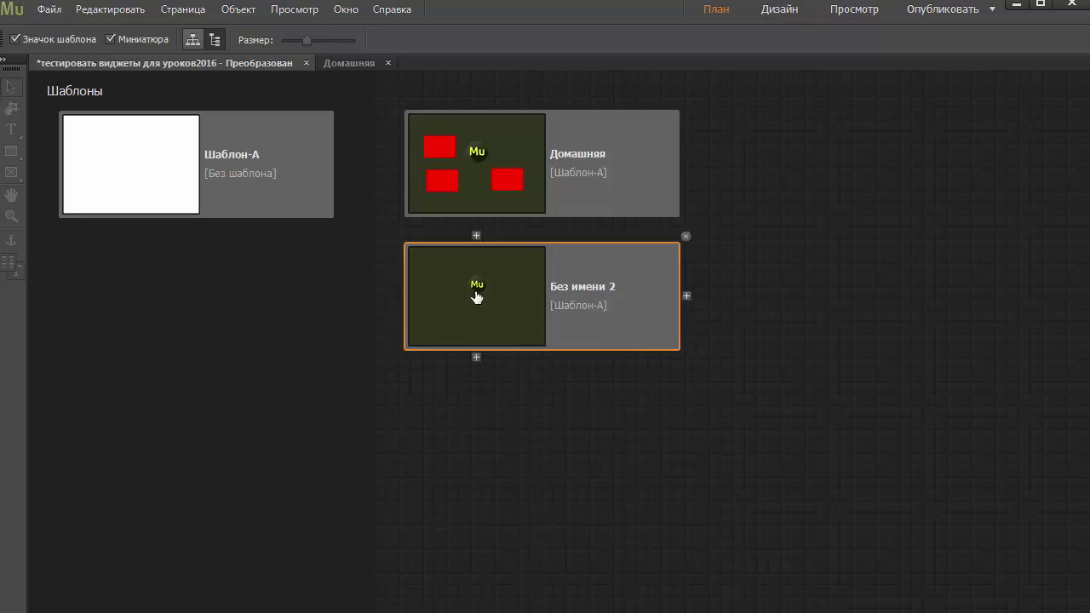
left_click(191, 42)
left_click(212, 41)
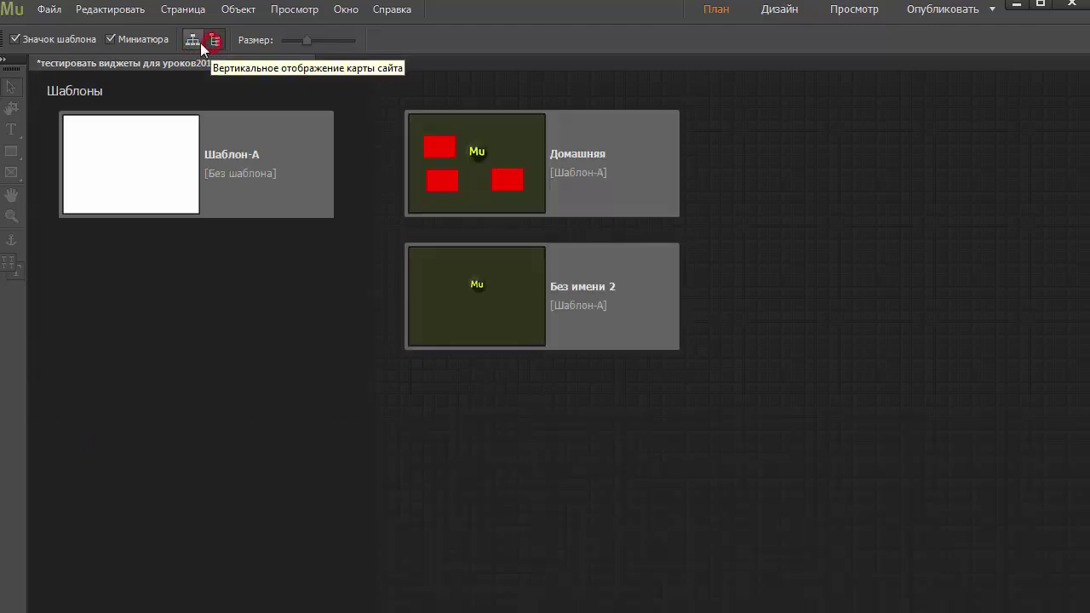
left_click(196, 42)
left_click(212, 41)
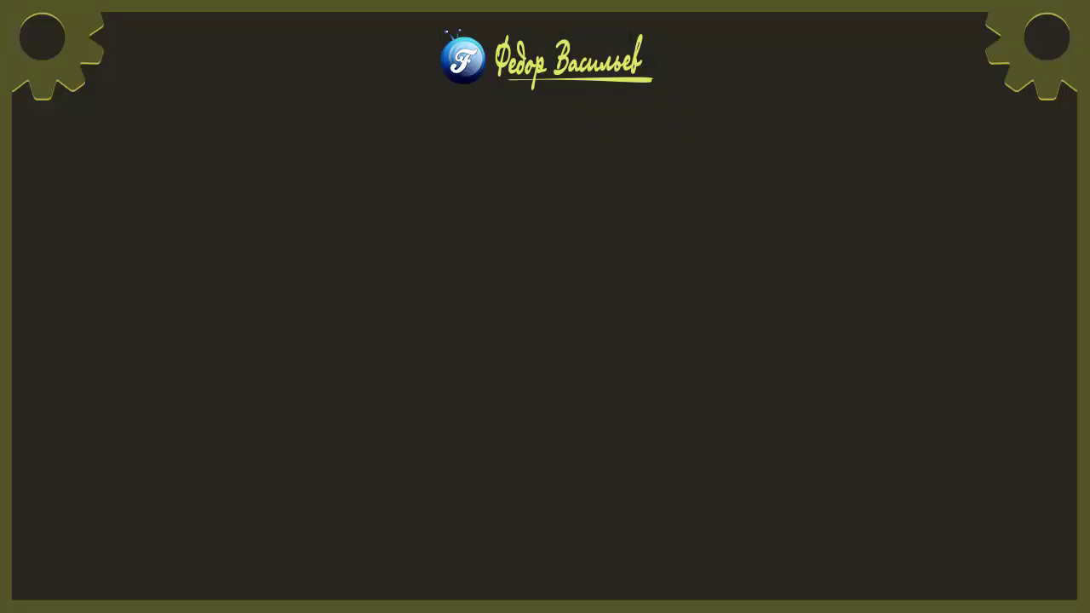
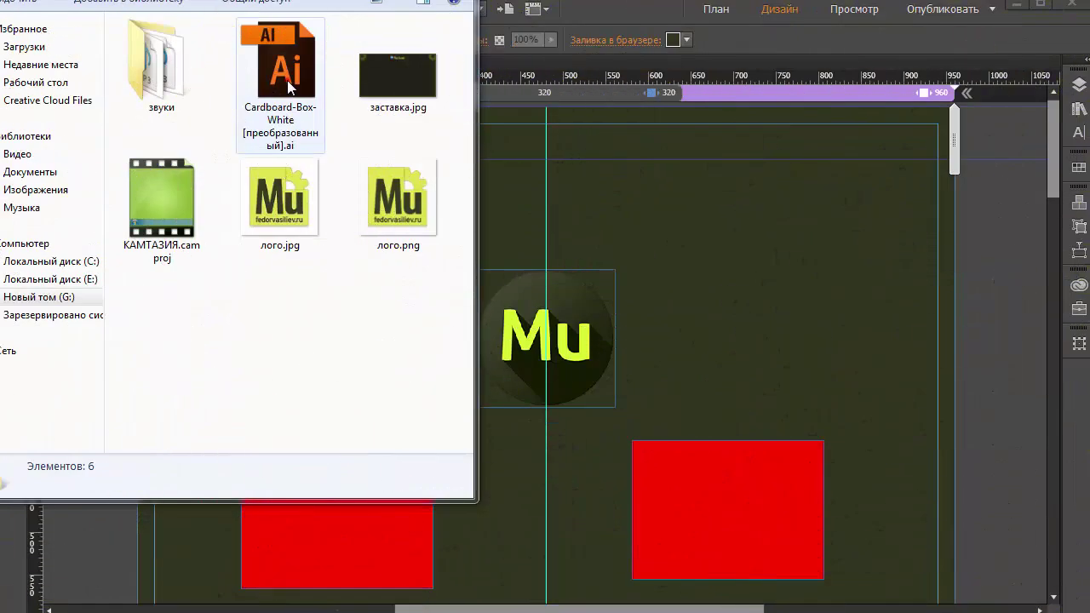
Step: Place the Illustrator file Cardboard-Box-White [преобразованный].ai from the folder window onto the Домашняя page and reposition the box artwork
left_click(288, 83)
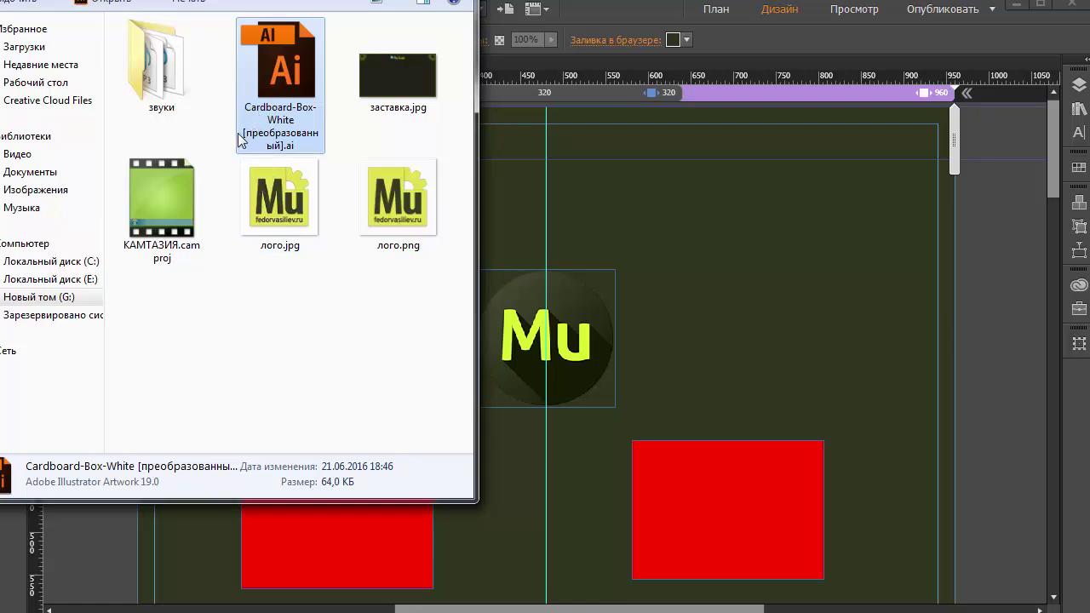
left_click_drag(291, 107, 685, 251)
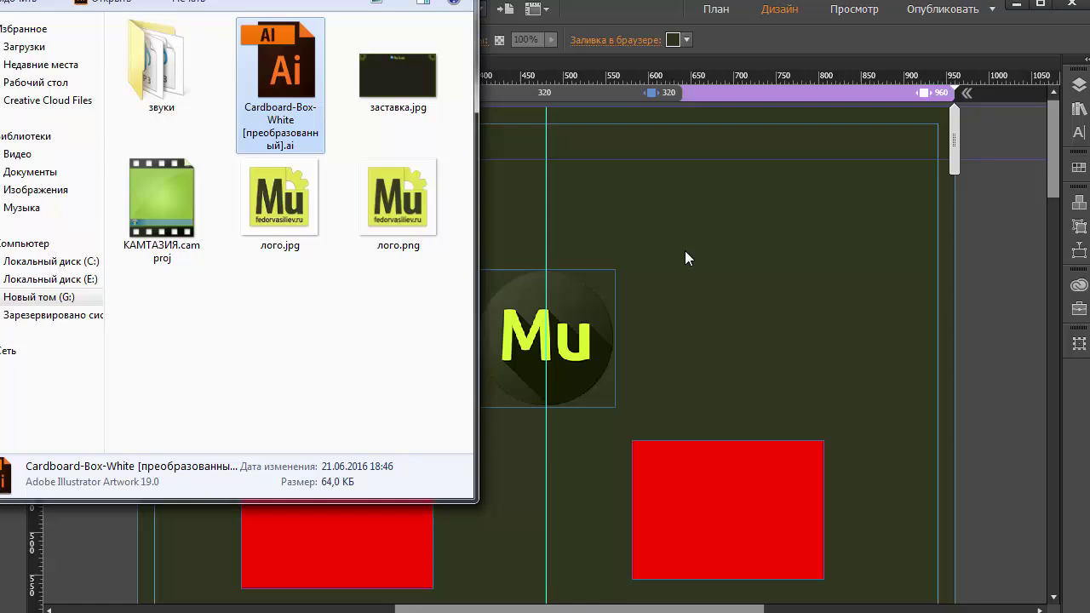
left_click(634, 241)
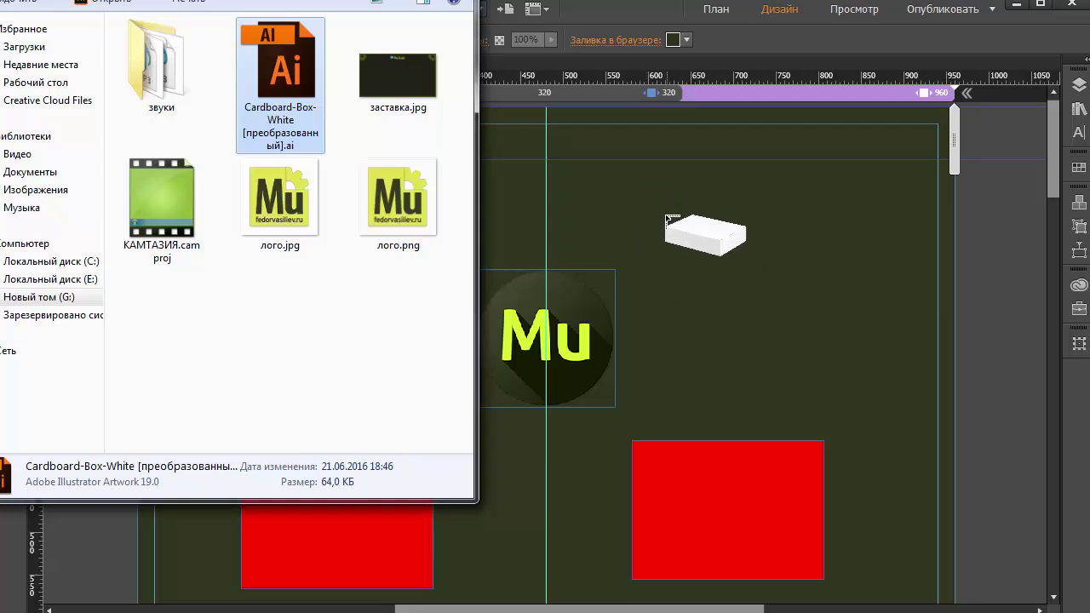
left_click(495, 206)
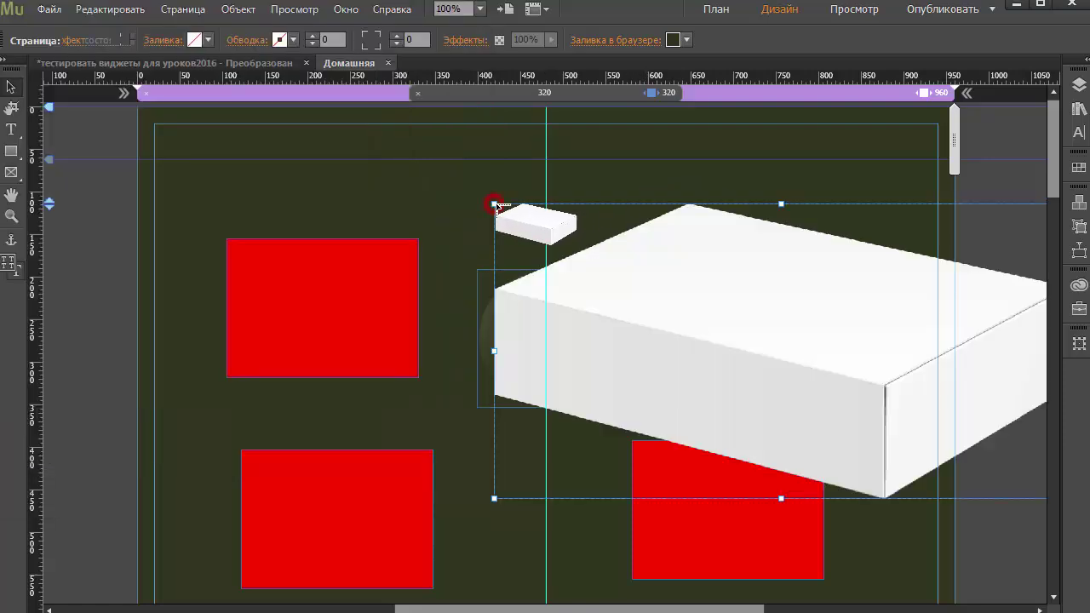
mouse_move(706, 312)
left_mouse_down()
mouse_move(449, 297)
mouse_move(400, 49)
mouse_move(467, 113)
mouse_move(1076, 85)
mouse_move(909, 101)
mouse_move(953, 134)
mouse_move(930, 150)
mouse_move(969, 147)
mouse_move(856, 157)
left_mouse_up()
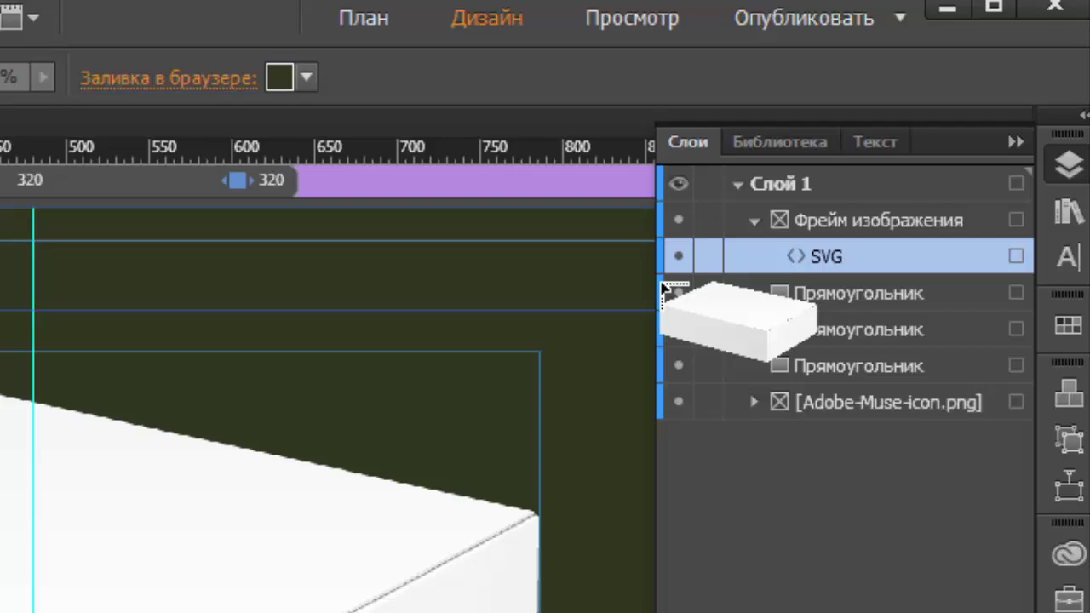
left_click_drag(662, 288, 626, 245)
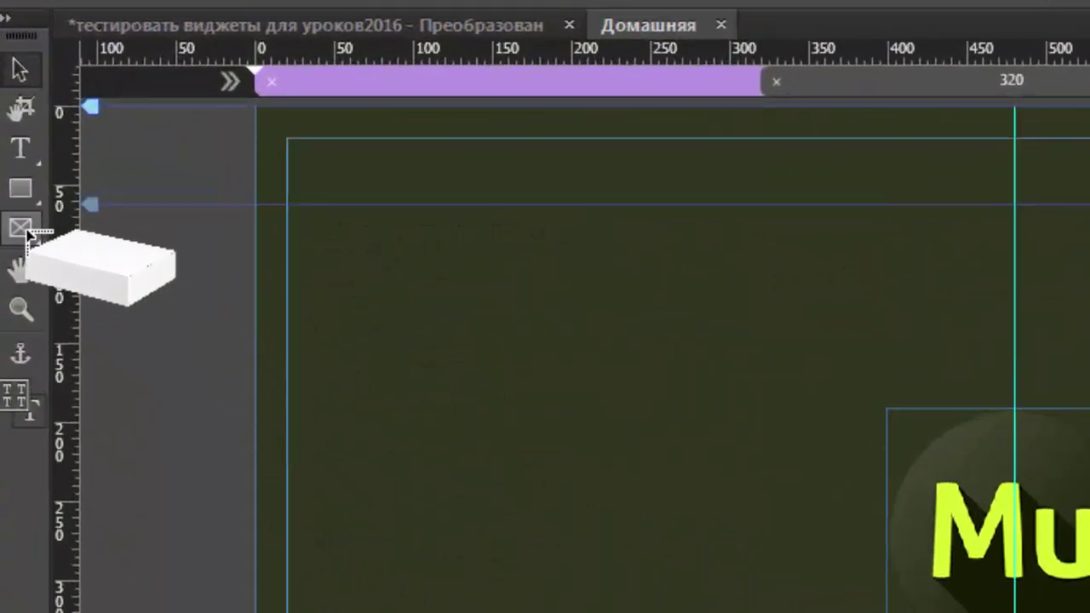
Step: Draw a rectangular image frame about 295 by 215 px beside the Mu logo and an elliptical one about 250 by 170 px below, adjusting the rectangle's position
left_click(22, 227)
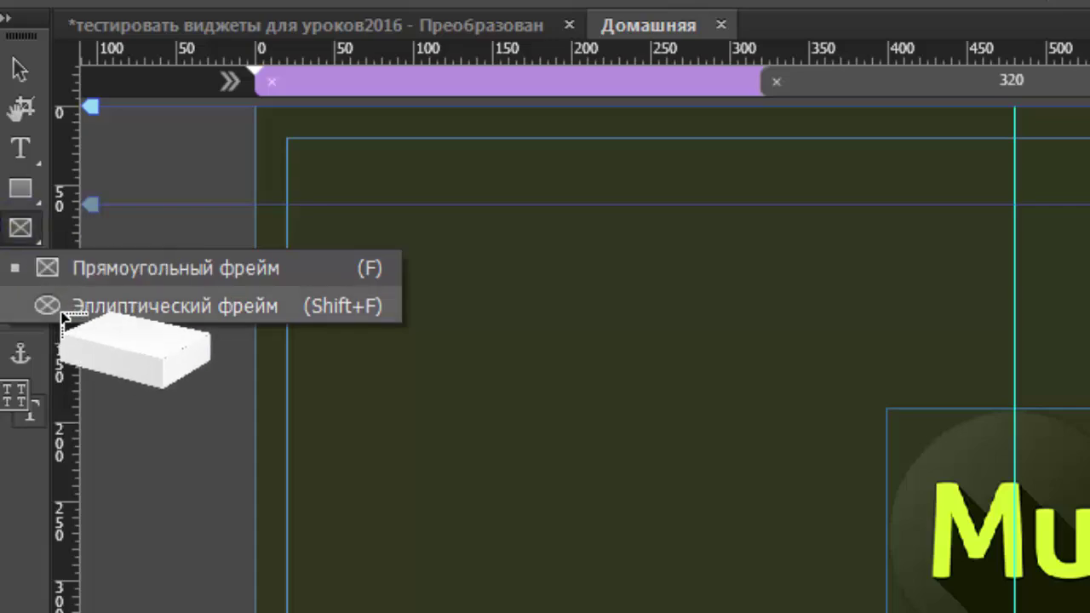
left_click(63, 267)
left_click_drag(362, 318, 1007, 612)
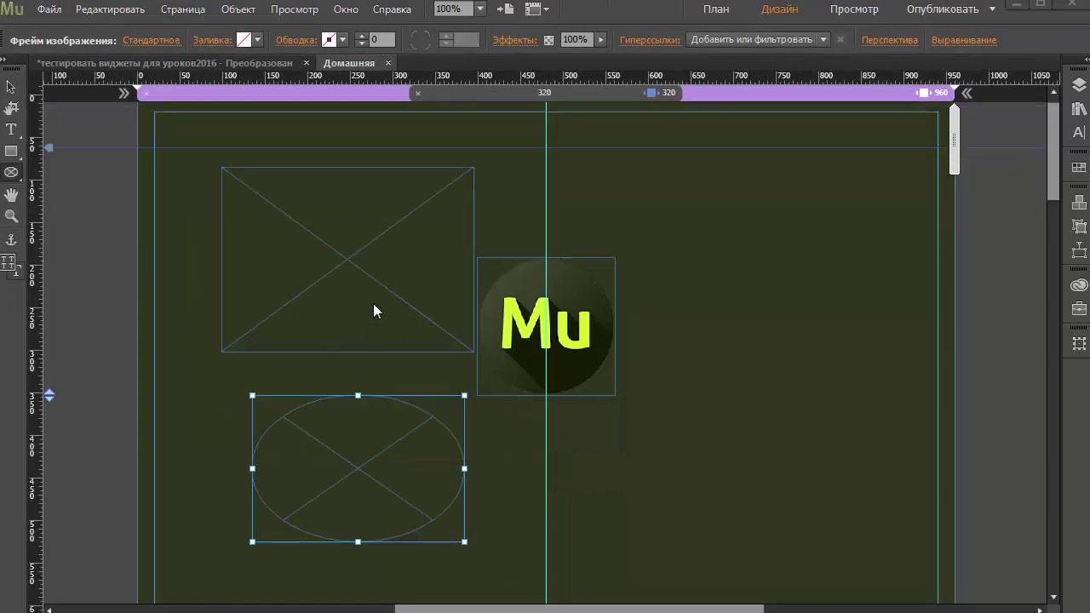
left_click(332, 327)
mouse_move(332, 327)
left_mouse_down()
mouse_move(345, 348)
mouse_move(333, 340)
mouse_move(347, 320)
left_mouse_up()
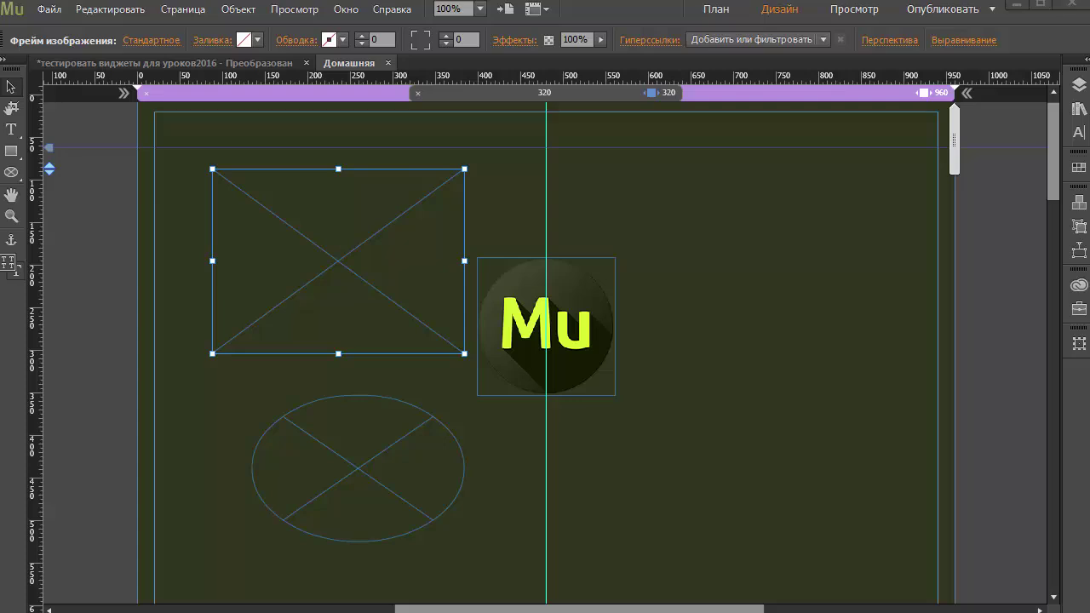
Step: Place the black sports car image into the rectangular frame and enlarge the frame to about 425 by 250 px
left_click_drag(5, 307, 314, 236)
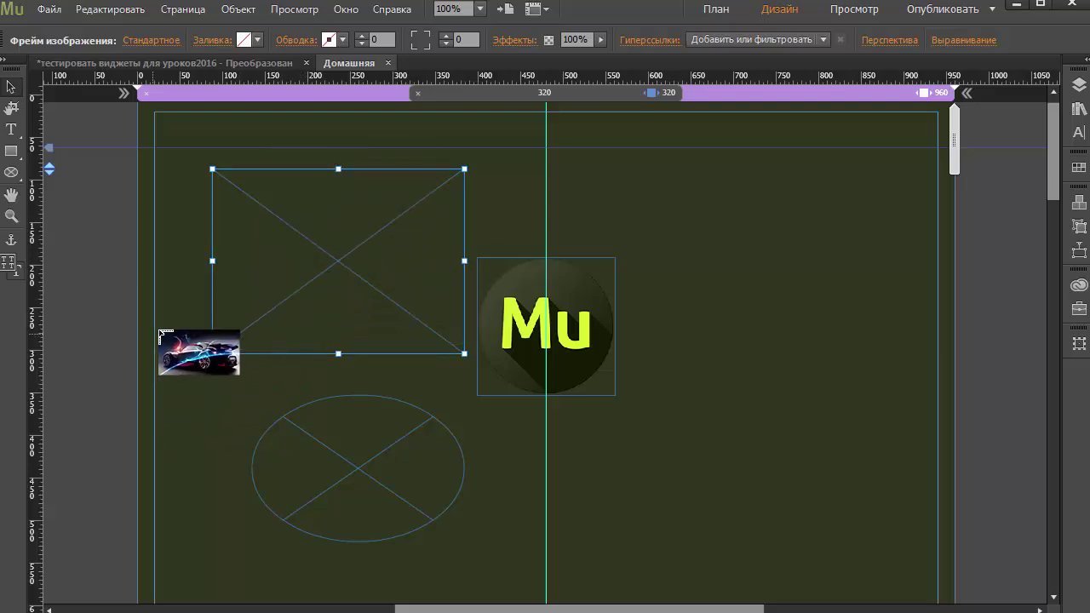
left_click(261, 185)
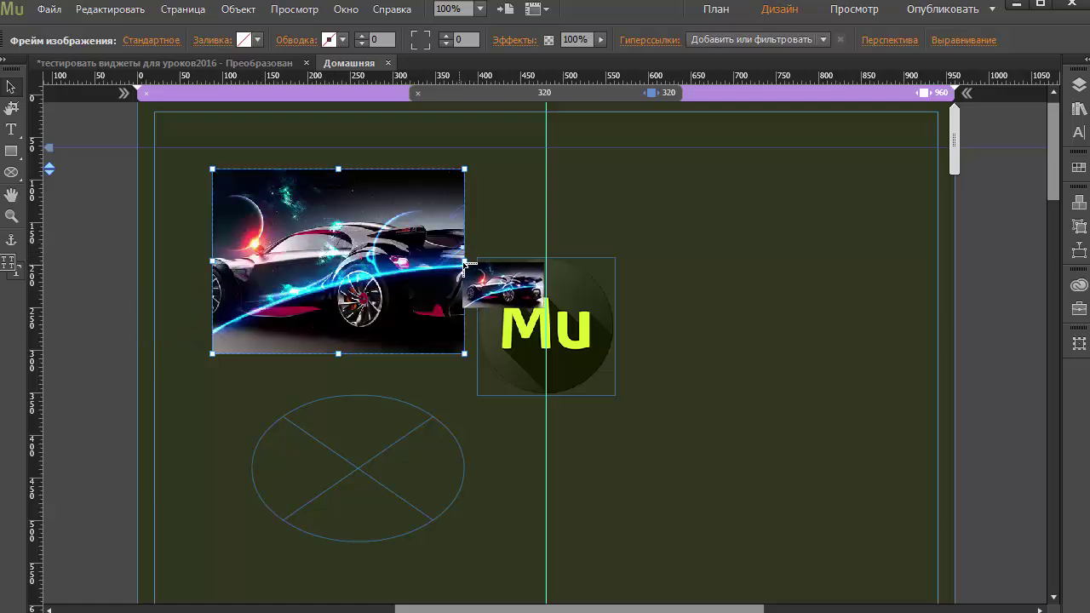
left_click_drag(467, 260, 70, 294)
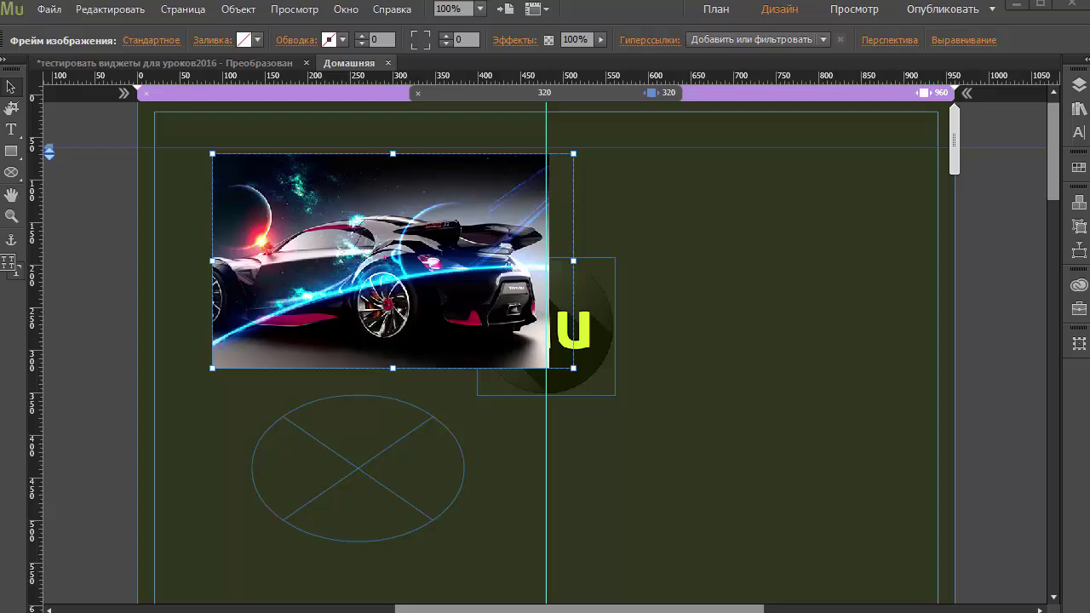
Step: Place the green sports car image inside the elliptical frame below the black car picture
left_click_drag(51, 477, 352, 441)
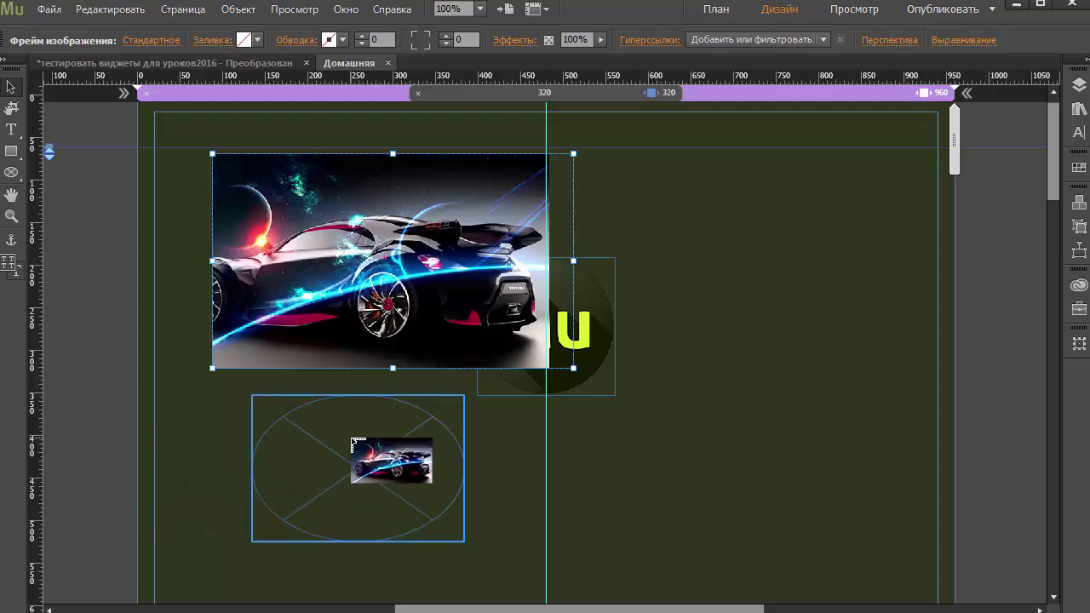
left_click(353, 441)
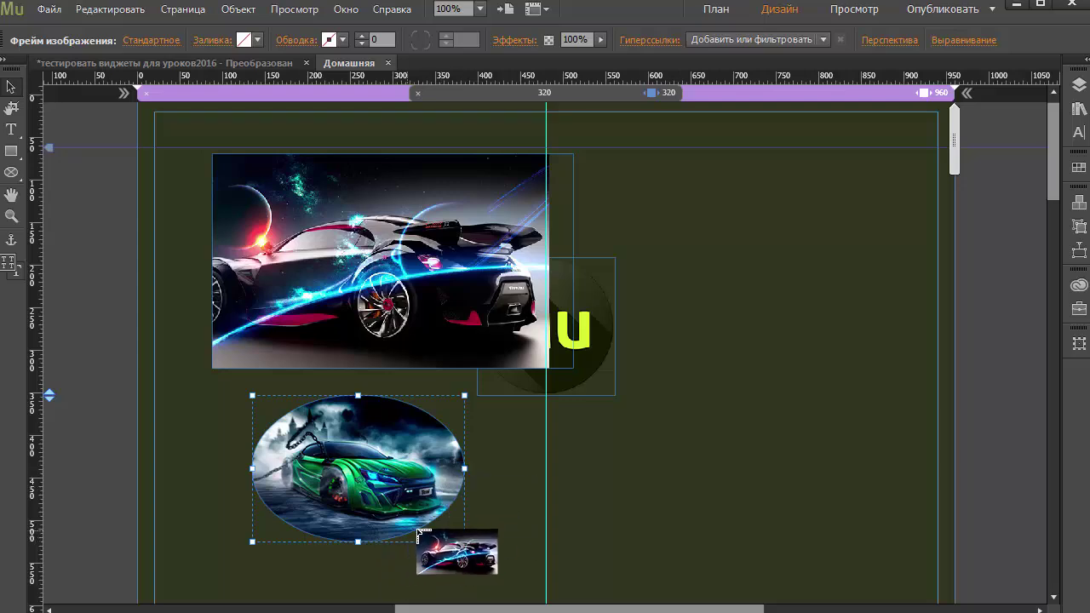
left_click_drag(361, 540, 488, 471)
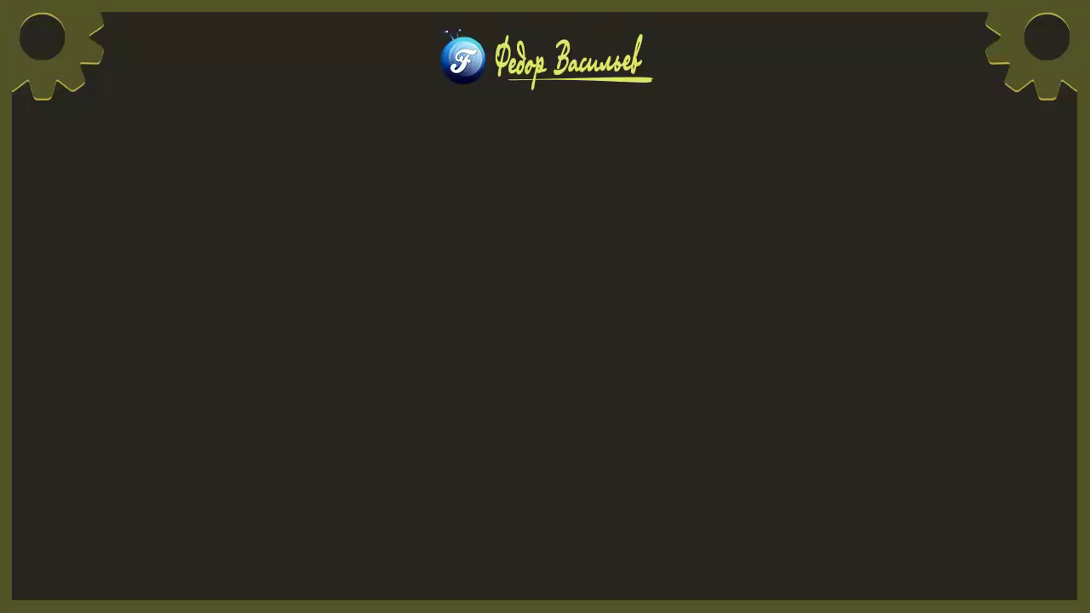